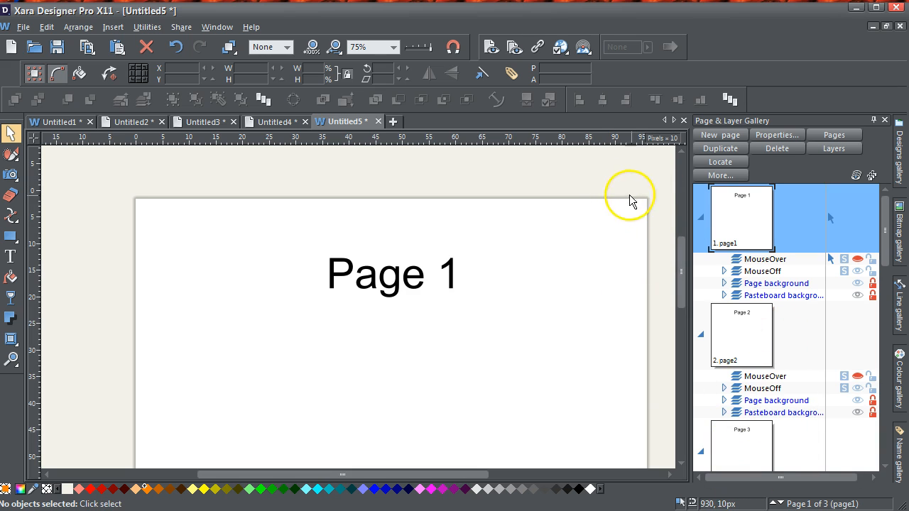
Step: Draw an orange rectangle about 220 by 70 px on page 1's MouseOver layer, beside the page heading
click(739, 223)
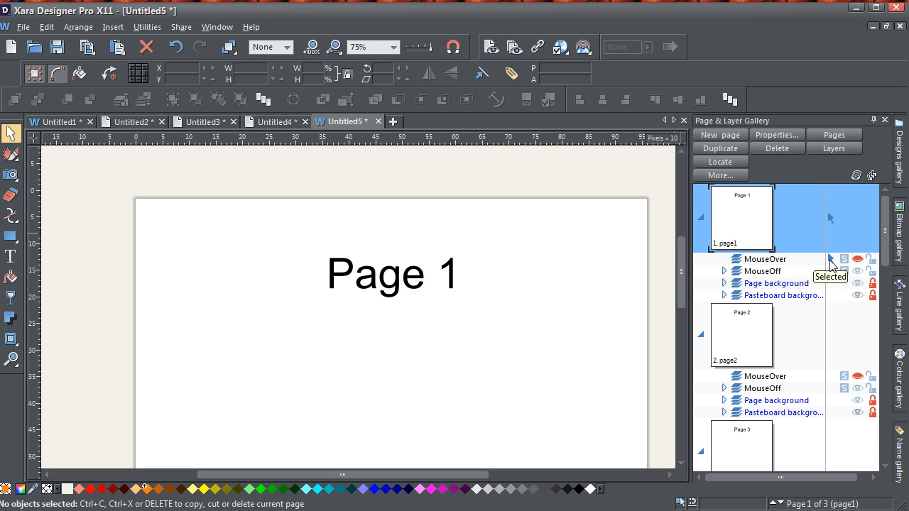
click(10, 240)
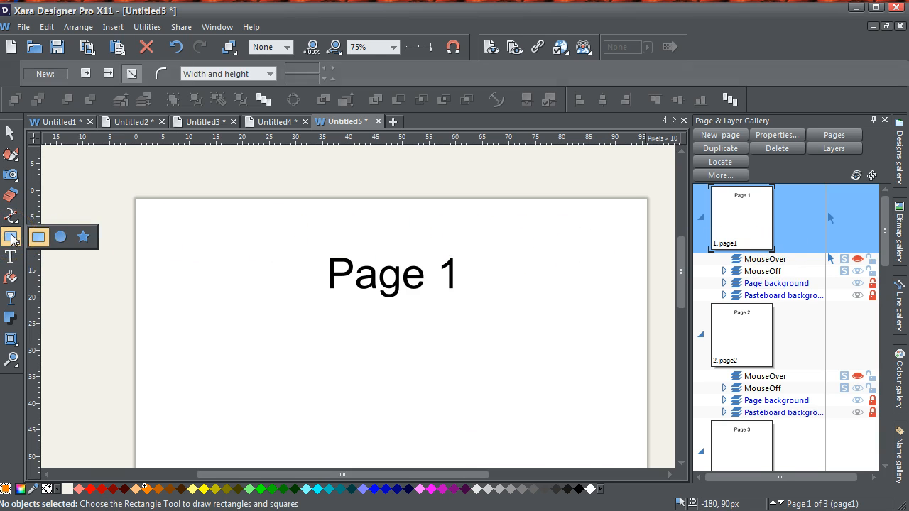
drag(171, 242, 282, 276)
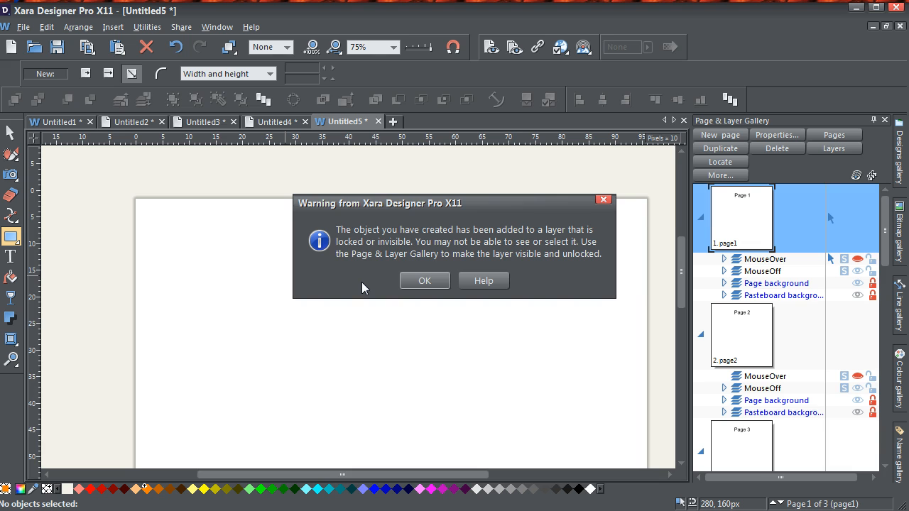
click(425, 282)
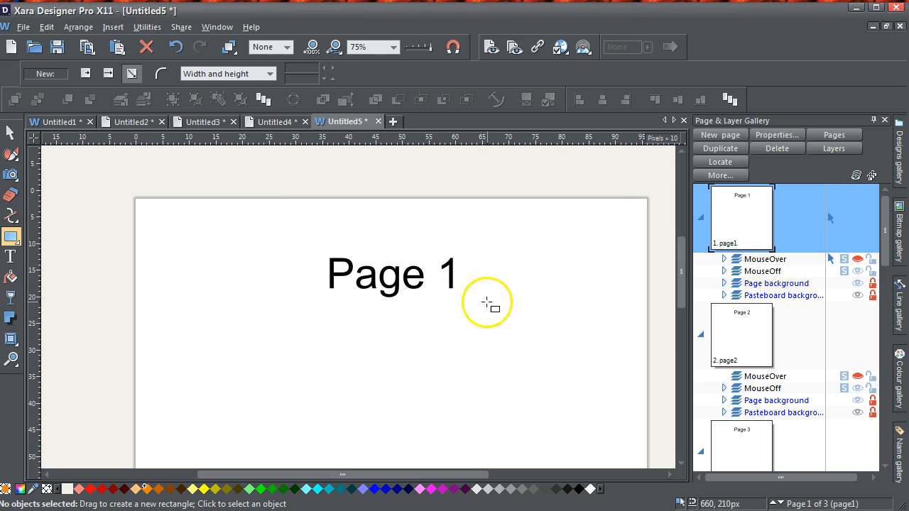
Step: Make page 1's MouseOver layer visible and select the orange rectangle with the Selector tool
click(859, 261)
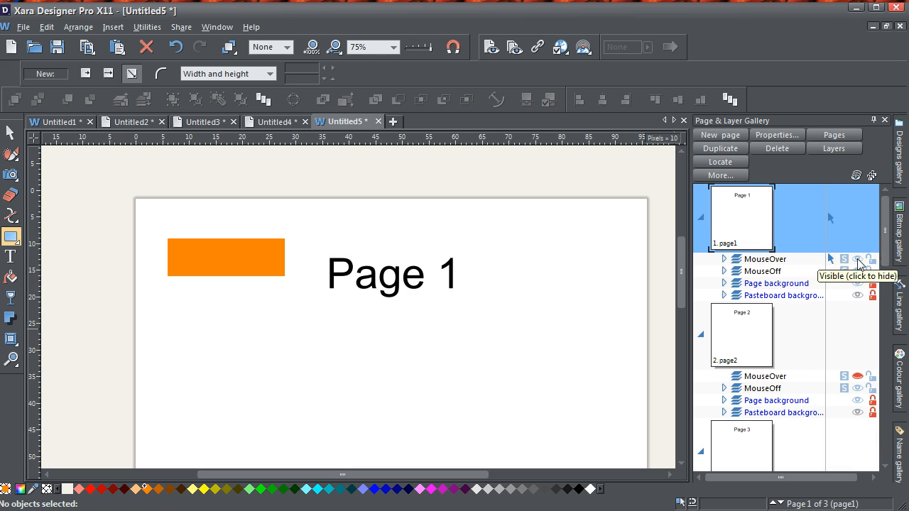
click(11, 135)
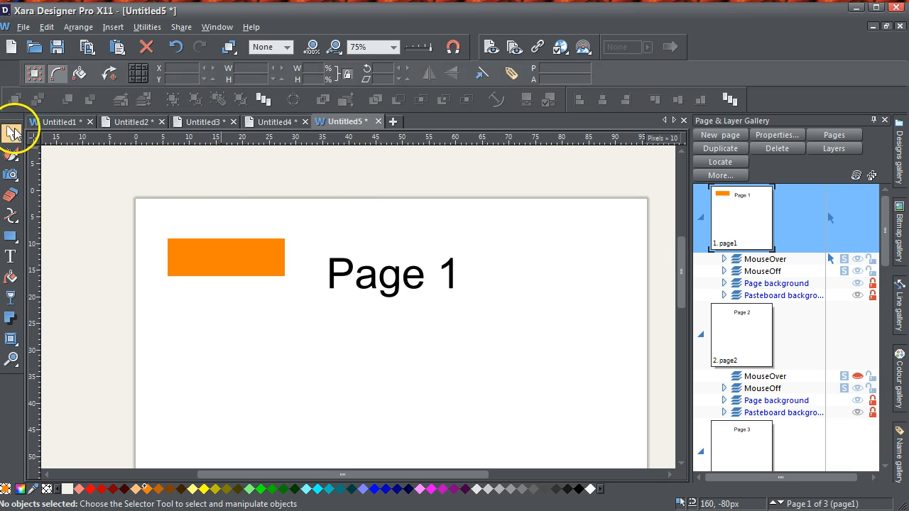
click(195, 256)
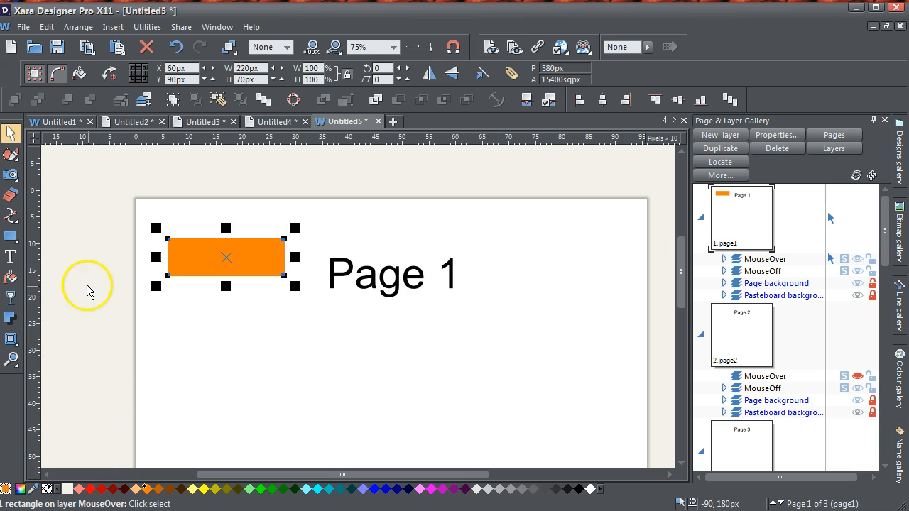
click(78, 250)
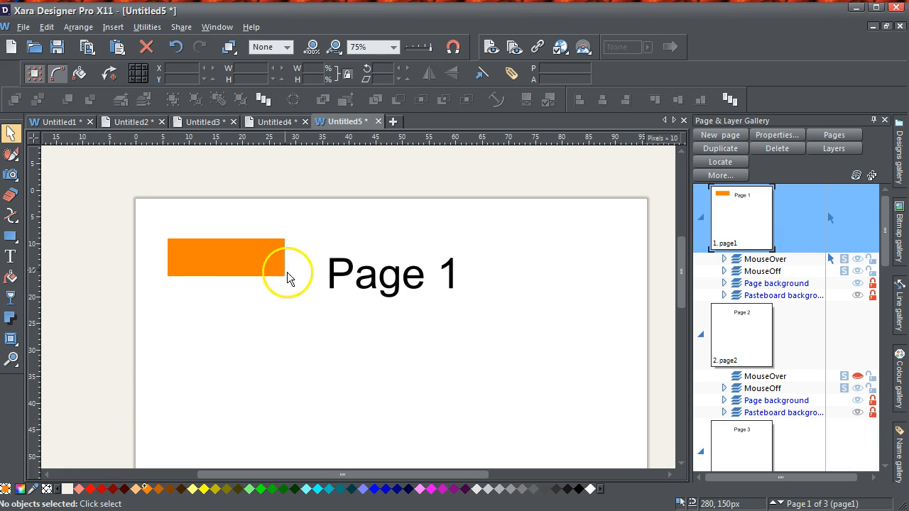
click(252, 257)
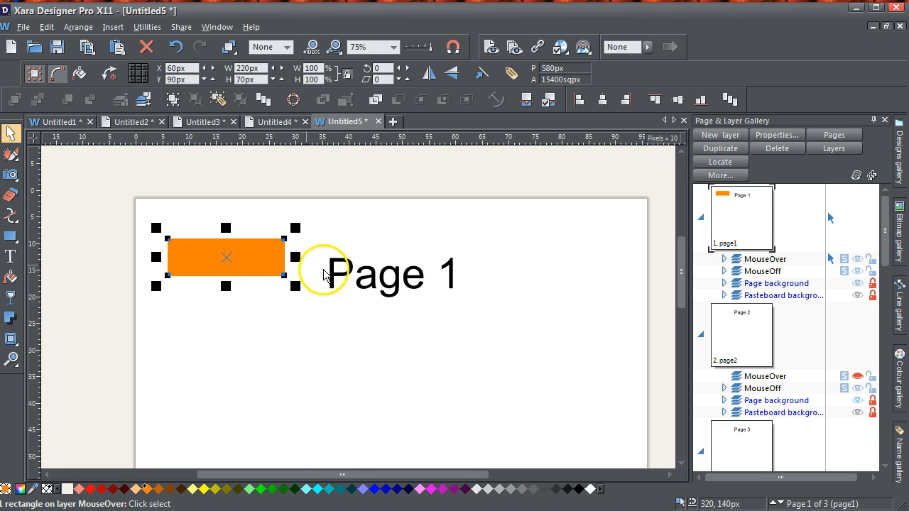
Step: Draw an orange rectangle about 230 by 110 px on page 2's MouseOff layer, beside the page heading
click(766, 346)
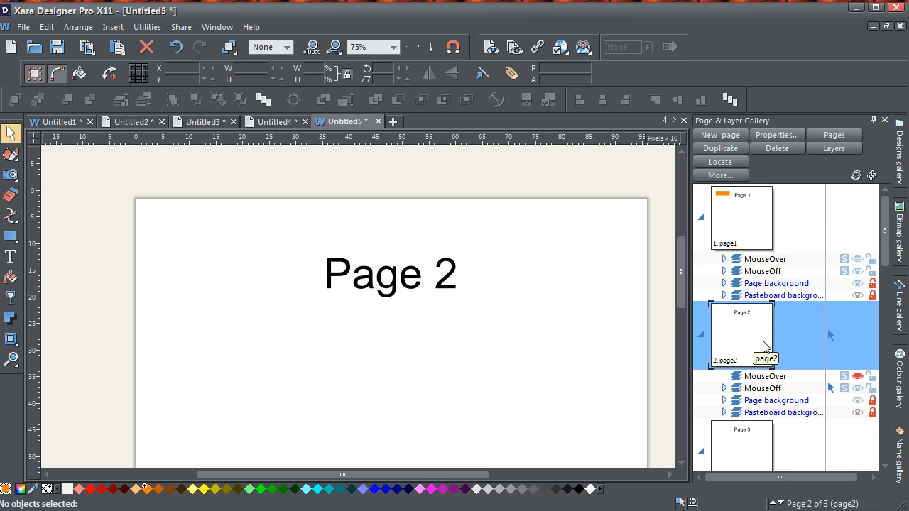
click(765, 346)
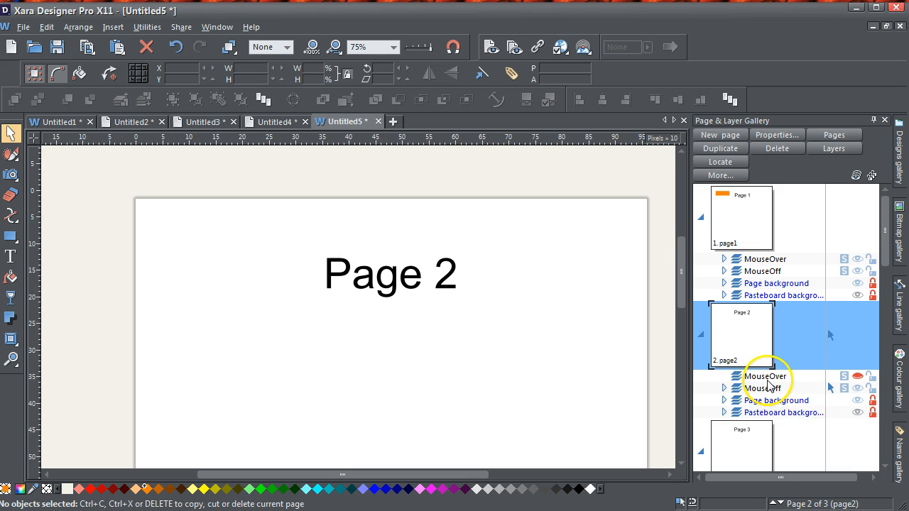
click(763, 226)
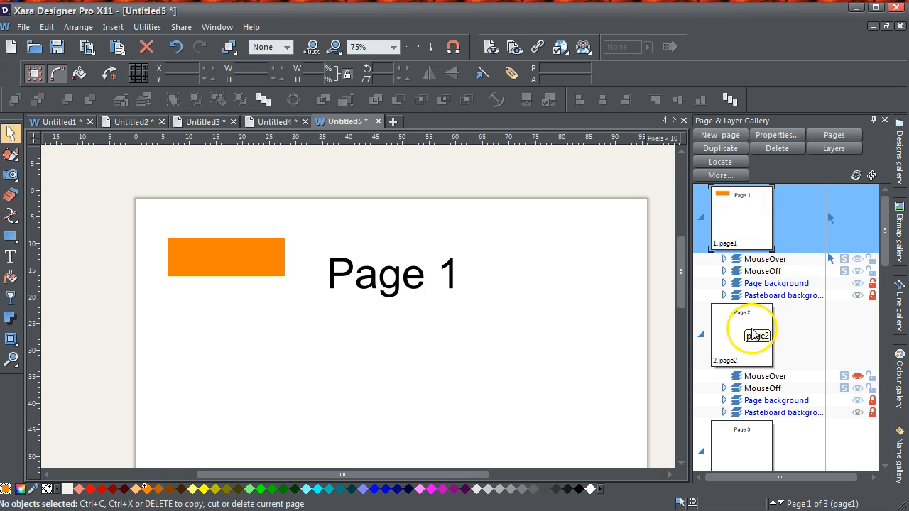
click(742, 341)
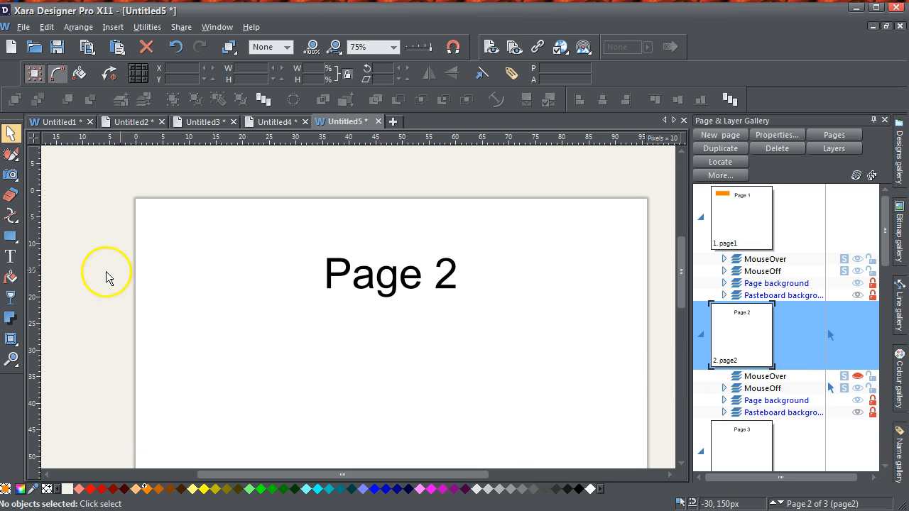
click(11, 238)
drag(168, 234, 290, 292)
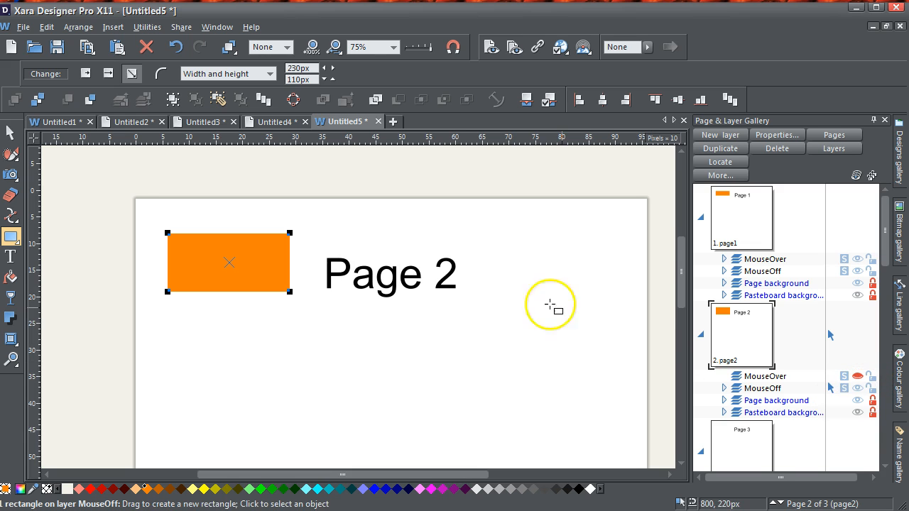
click(11, 133)
click(633, 396)
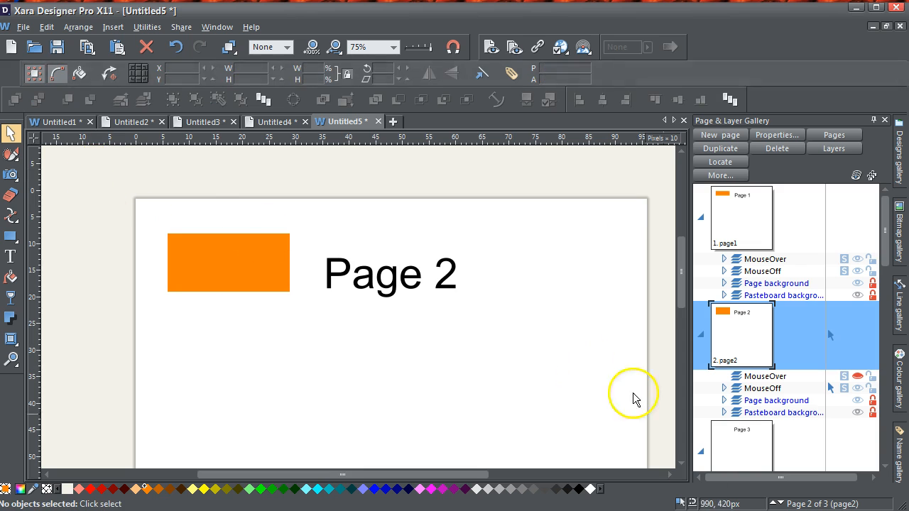
Step: Draw an orange rectangle about 270 by 100 px on page 3's Page background layer and unlock that layer
click(728, 455)
drag(886, 250, 880, 286)
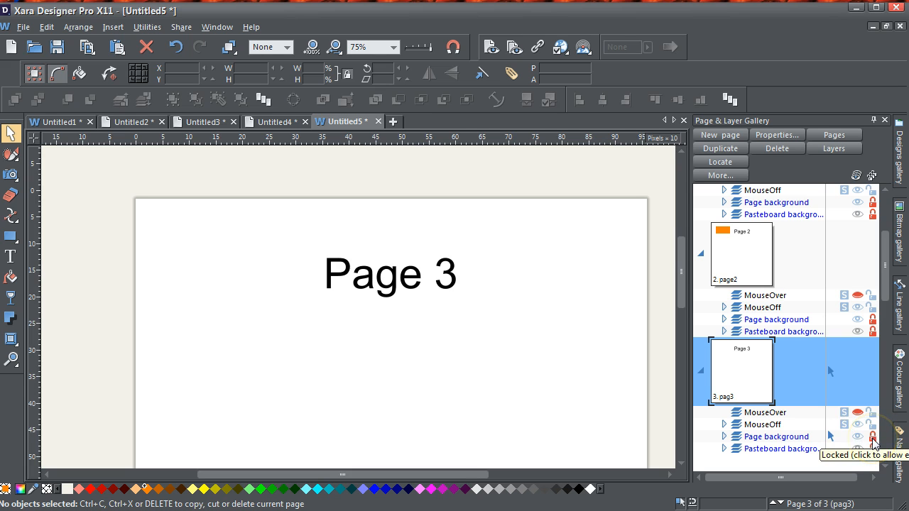
click(11, 237)
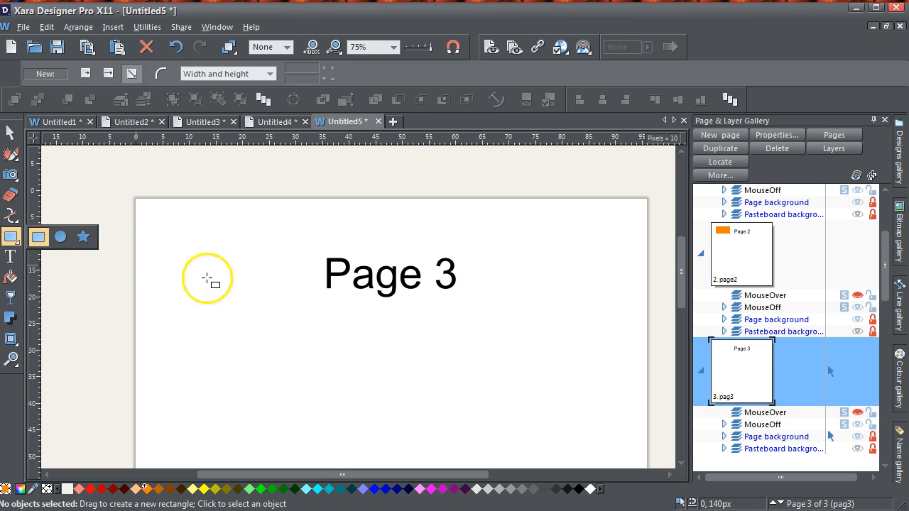
drag(157, 245, 302, 299)
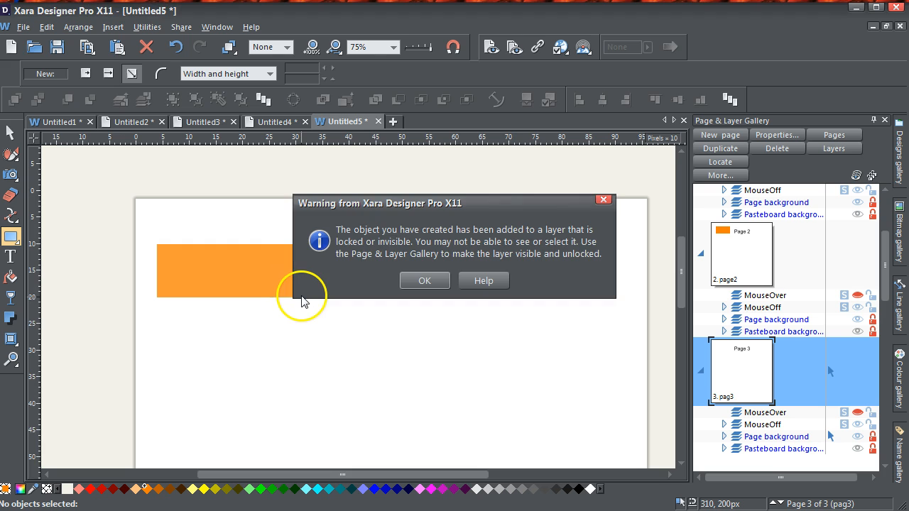
click(424, 282)
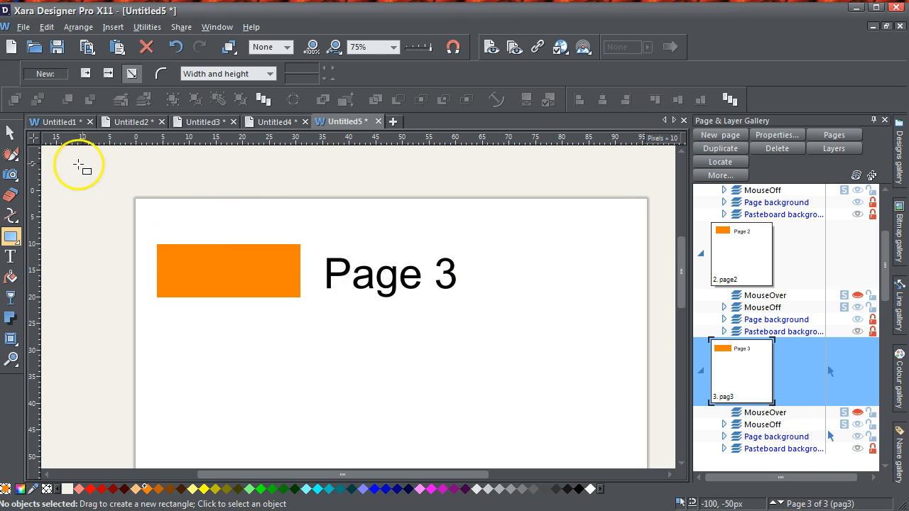
Step: Select page 3's orange rectangle with the Selector tool to check which layer it is on, and deselect it
click(11, 133)
click(248, 268)
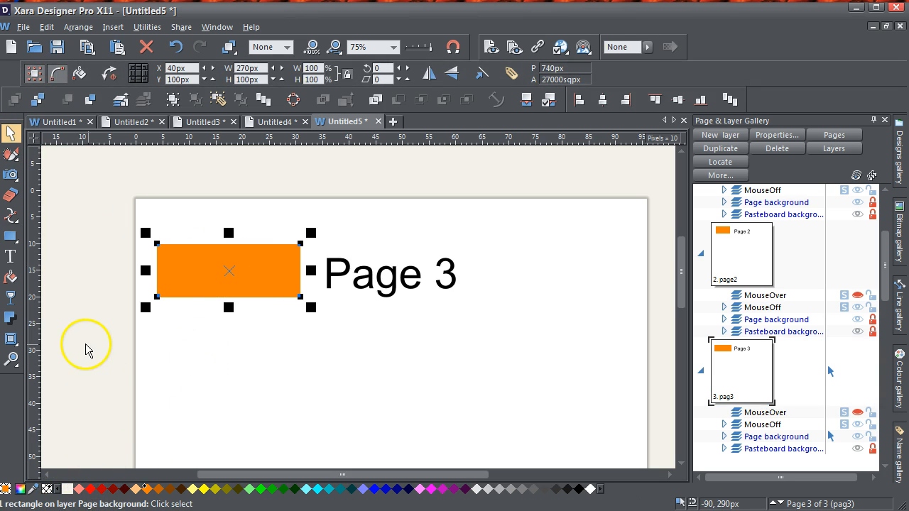
click(93, 321)
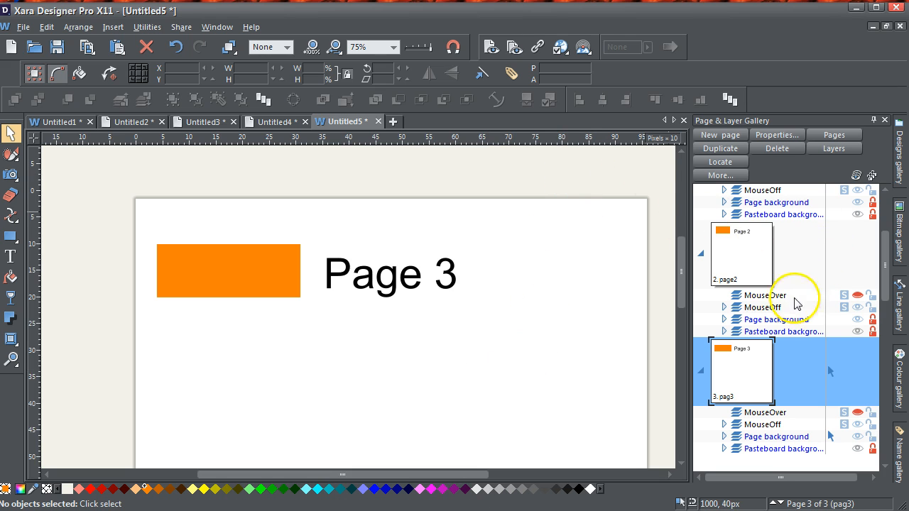
Step: Make MouseOff the active layer on pages 1, 2 and 3
click(776, 308)
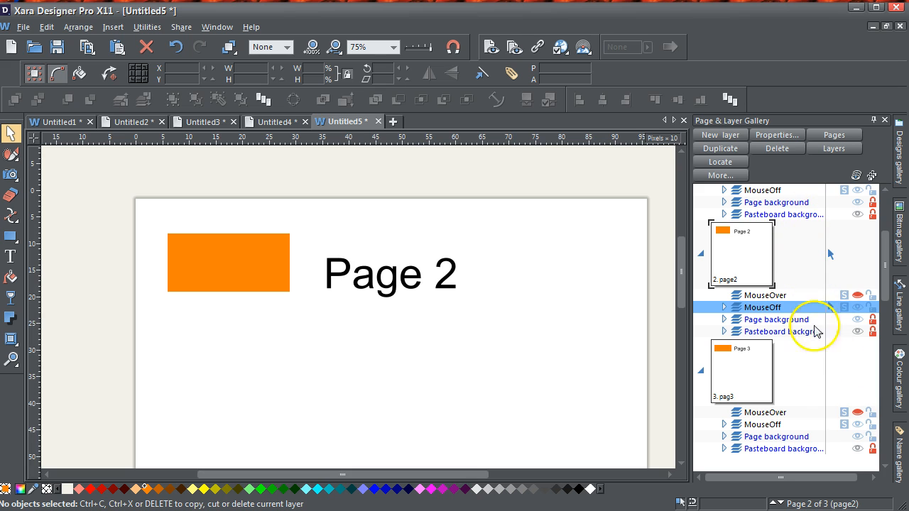
click(767, 426)
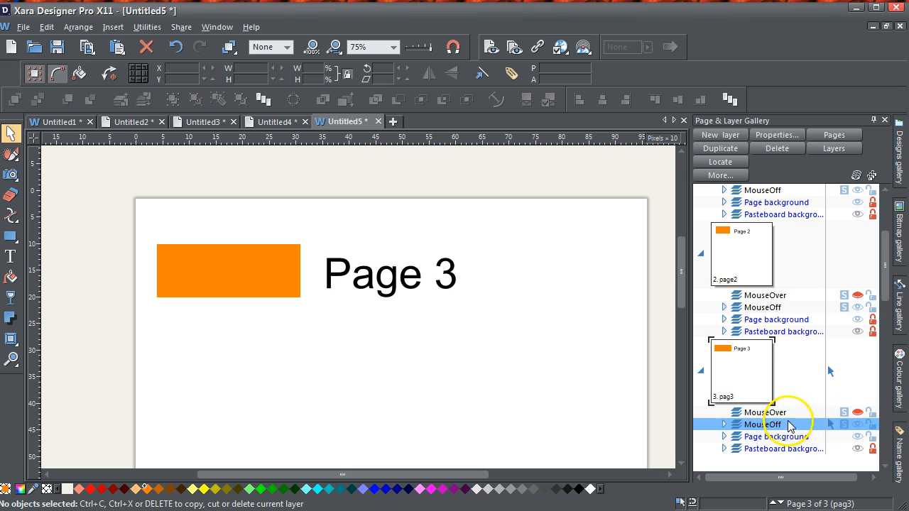
click(765, 307)
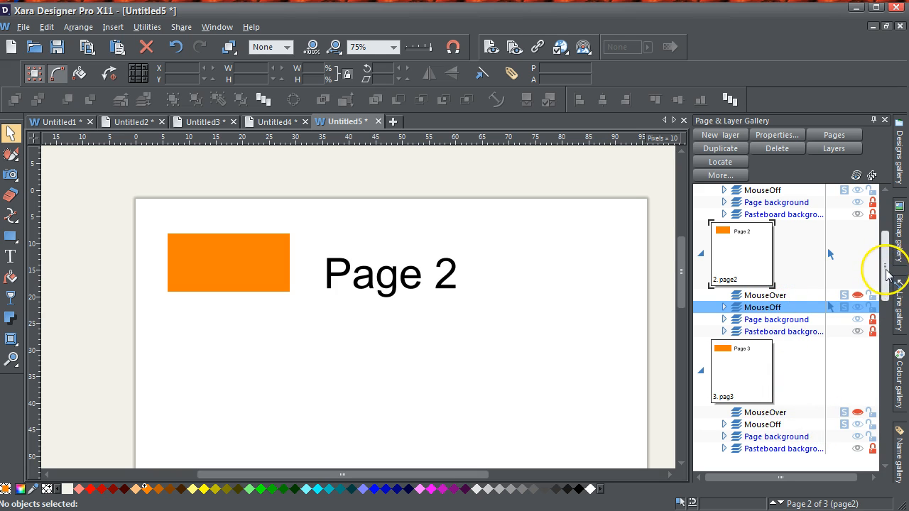
drag(888, 273, 887, 253)
click(762, 204)
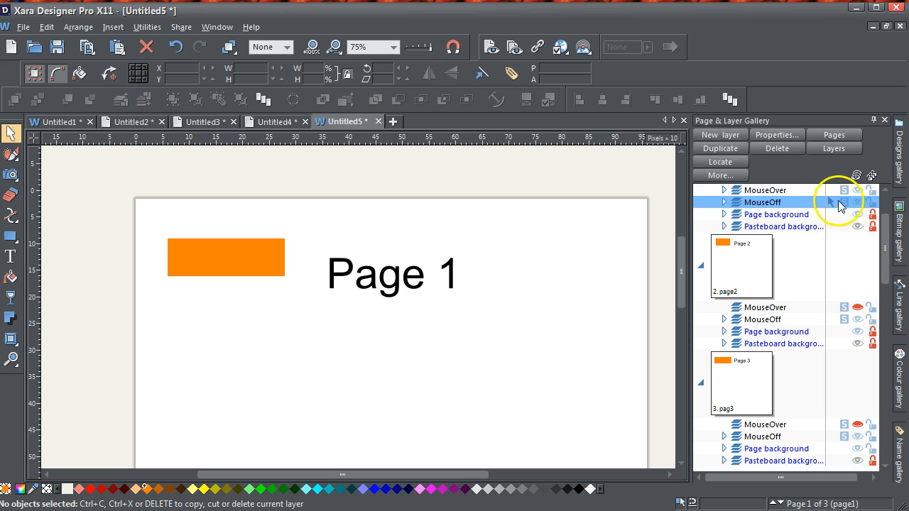
click(773, 319)
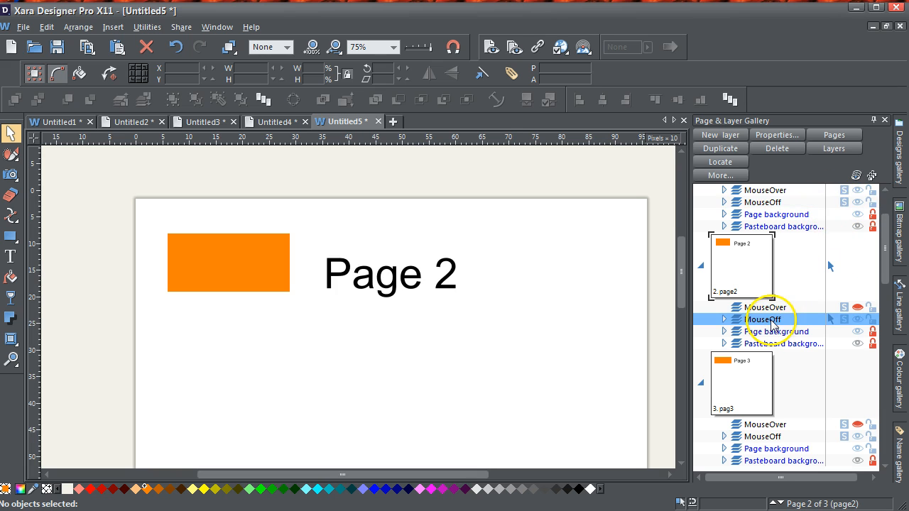
click(765, 436)
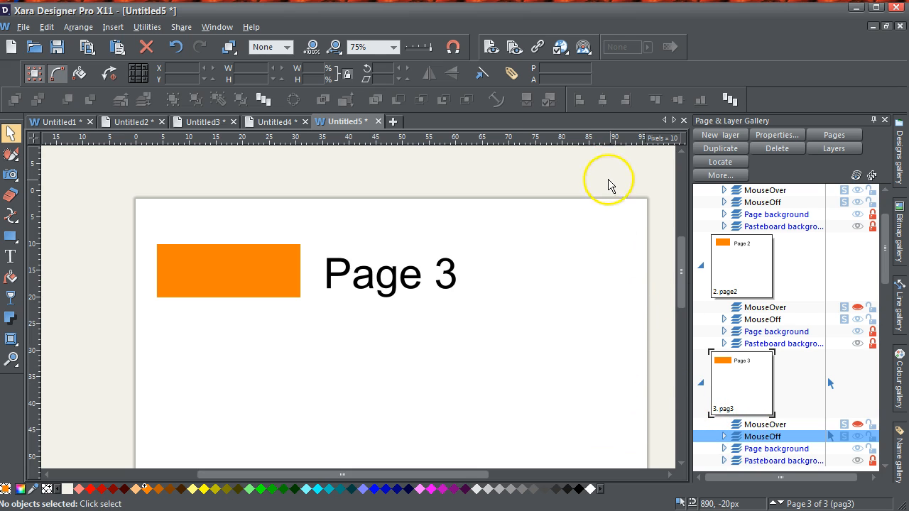
click(770, 204)
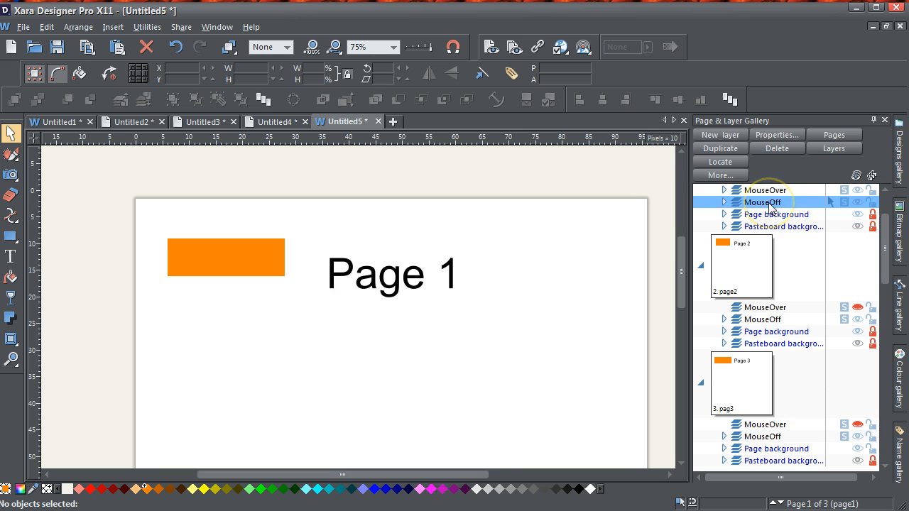
click(774, 320)
click(777, 439)
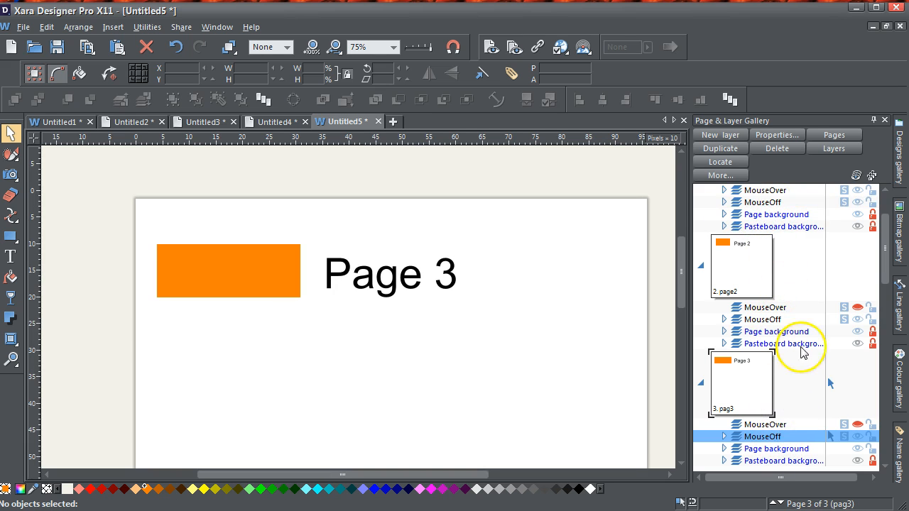